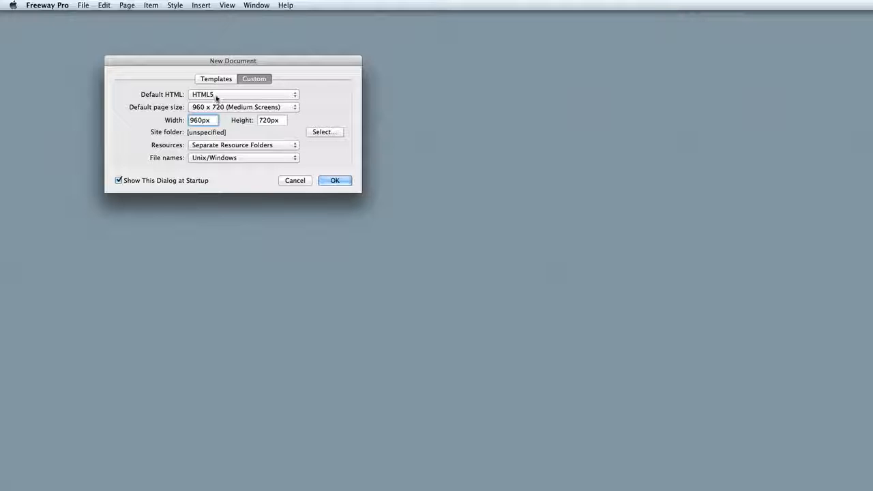
Create a 960 x 720 px HTML5 document using Site Folder inside Freeway Pro Overview as its site folder.
click(322, 133)
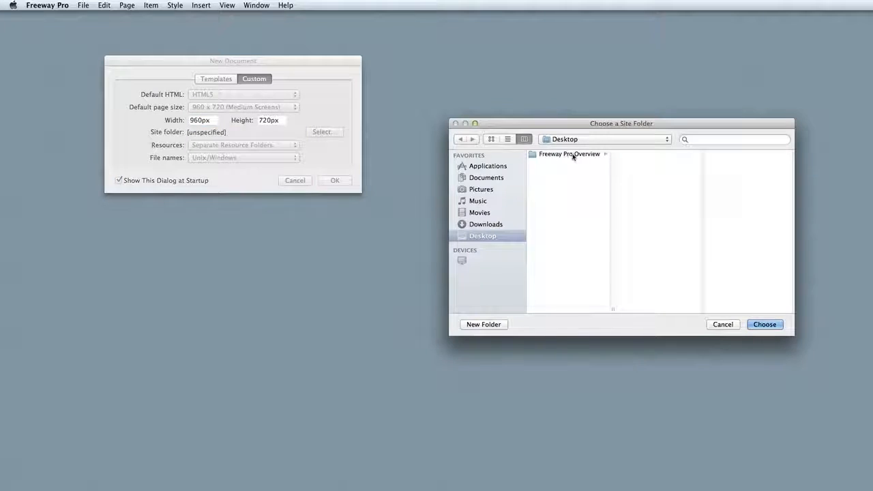
click(573, 155)
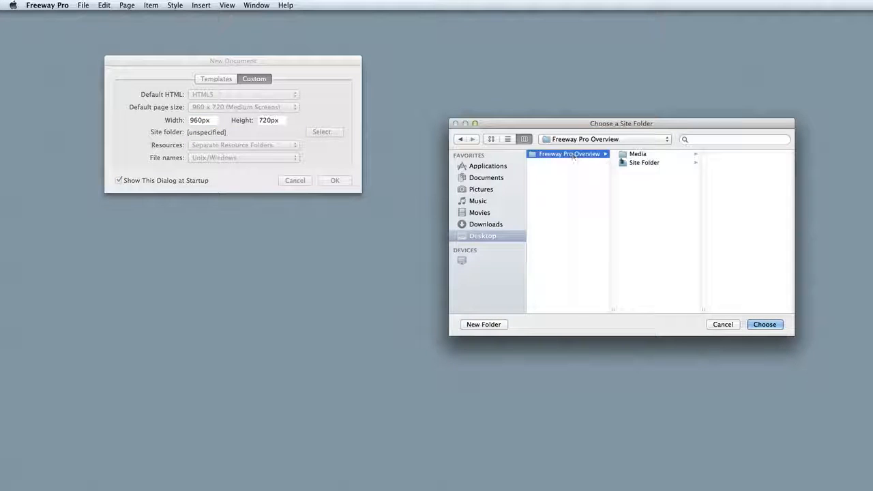
click(634, 163)
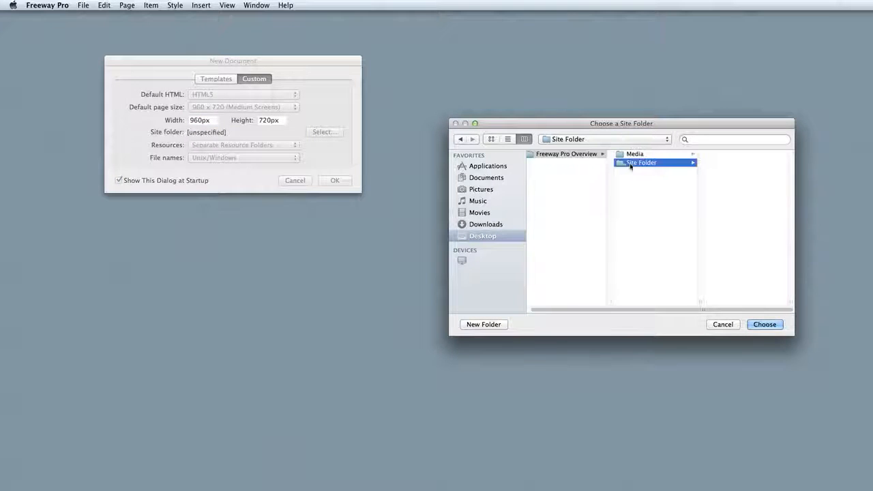
click(765, 325)
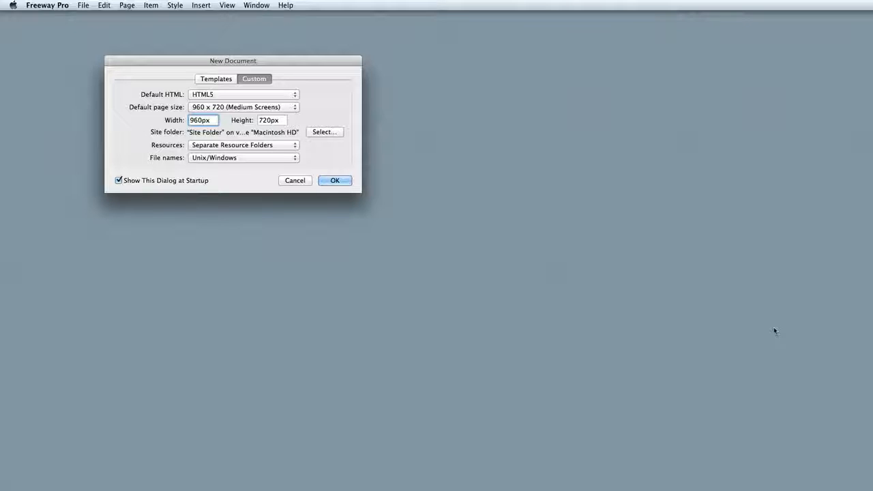
click(334, 181)
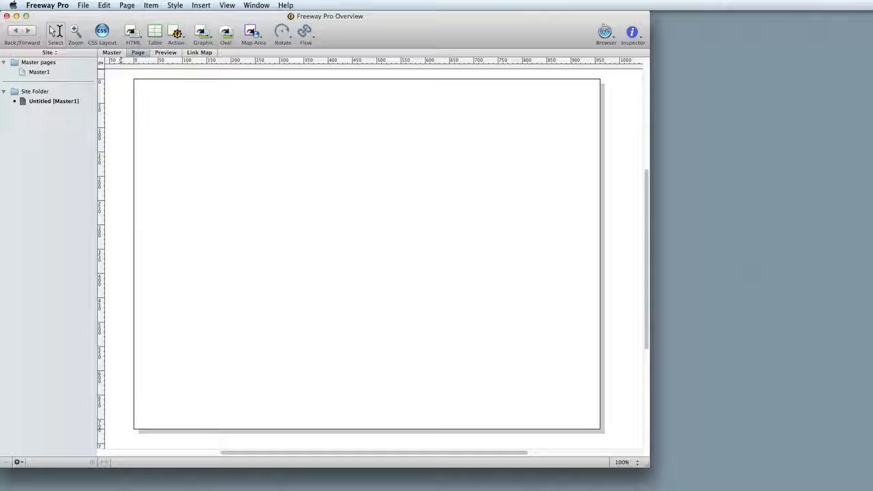
Draw an HTML item about 285 px wide and 340 px high in the page's upper-left area, containing "This is my text.".
click(132, 36)
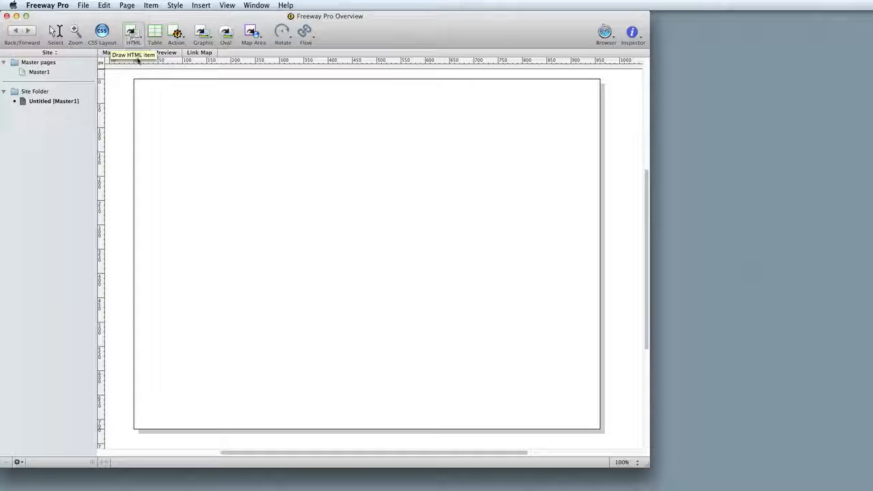
drag(143, 93, 280, 257)
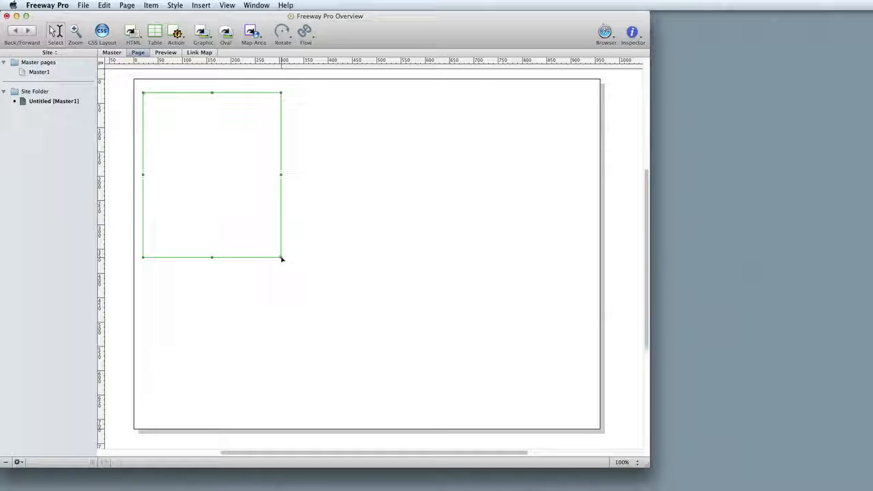
click(255, 180)
text(This is)
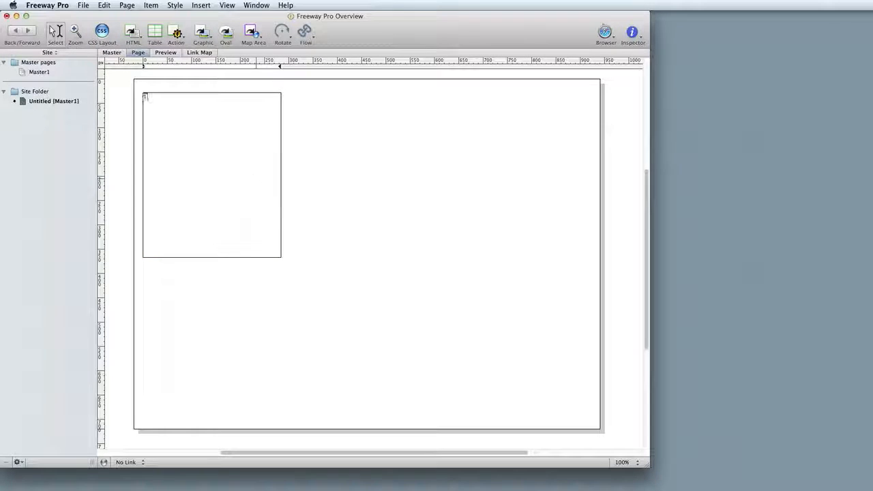
text( my text.)
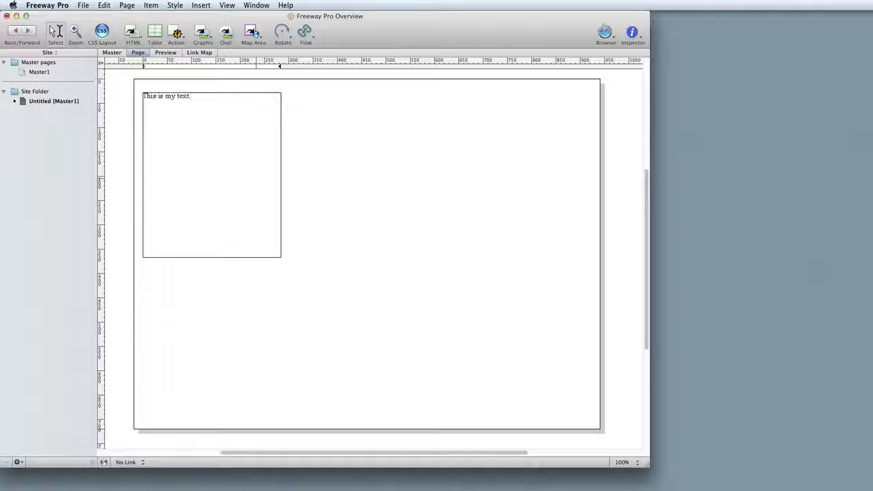
key(Escape)
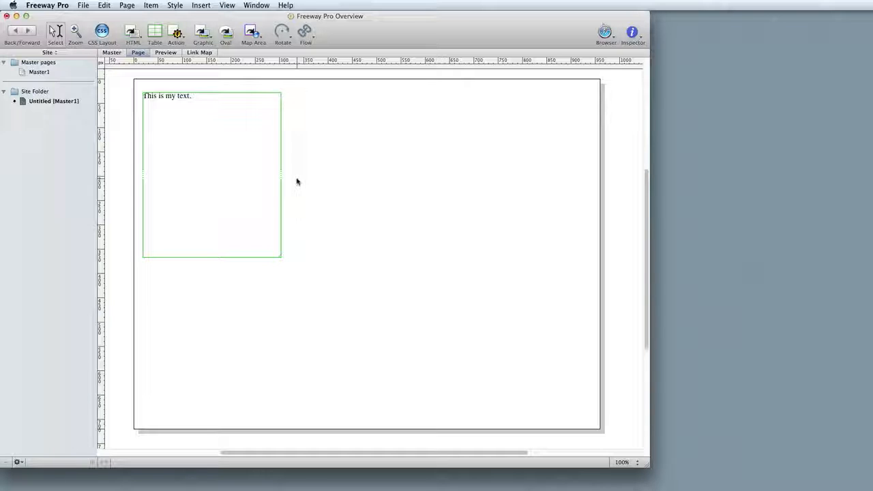
Append "Now there is more text! Amazing!!" to the existing text in the HTML item.
double_click(205, 182)
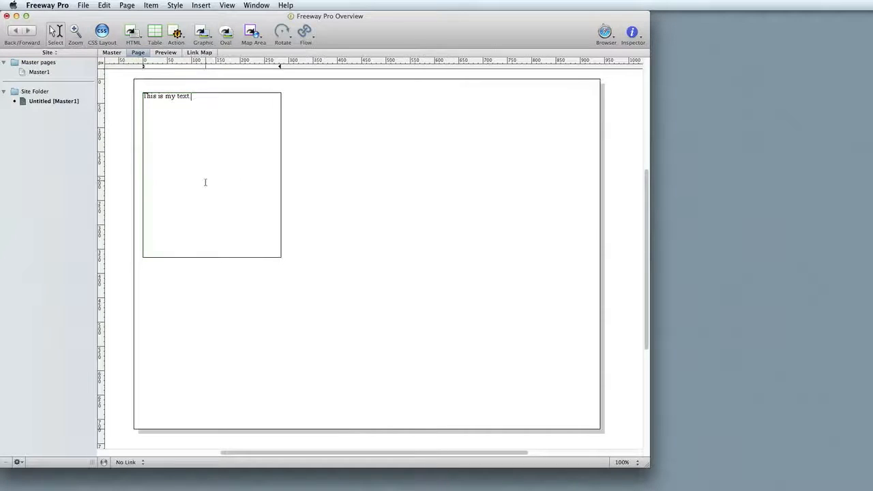
text(Now there is more text)
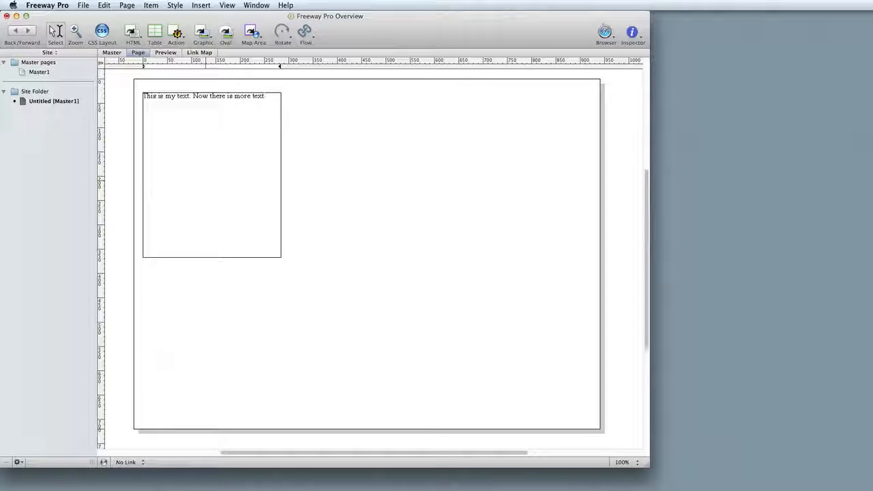
text(! Amazing!!)
key(Escape)
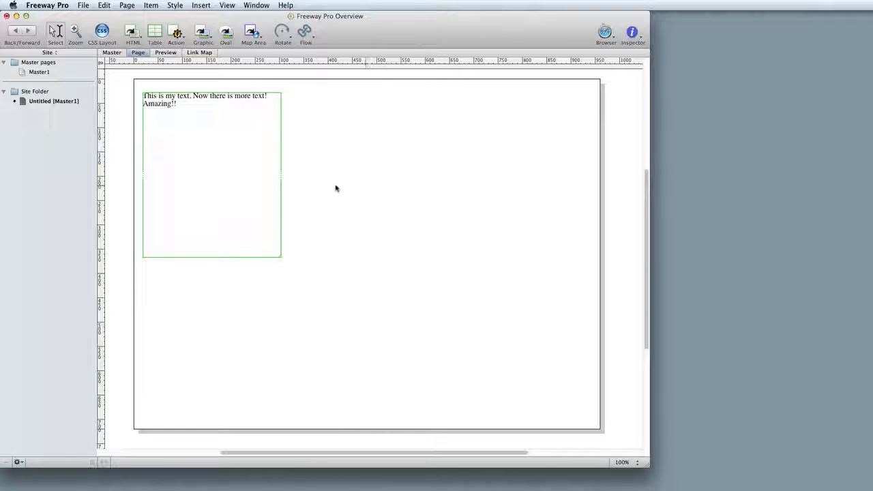
Import lorem ipsum.txt from the Media folder into the HTML item below the existing text.
click(271, 189)
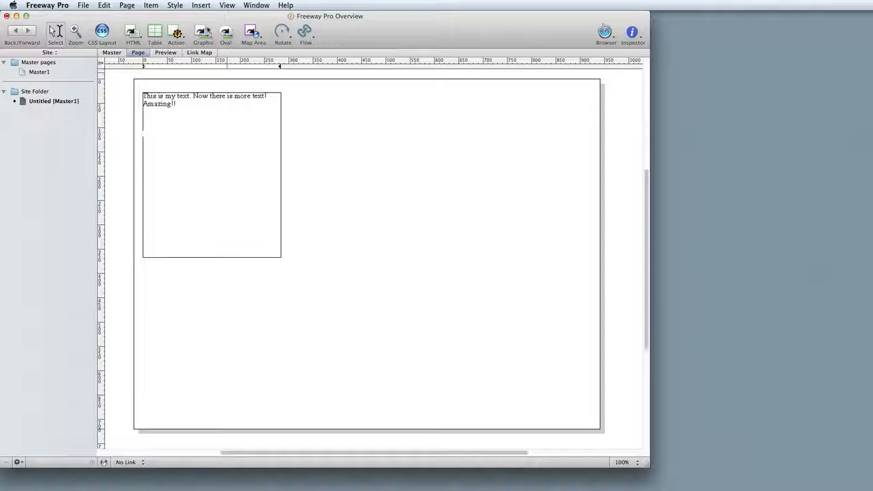
click(85, 5)
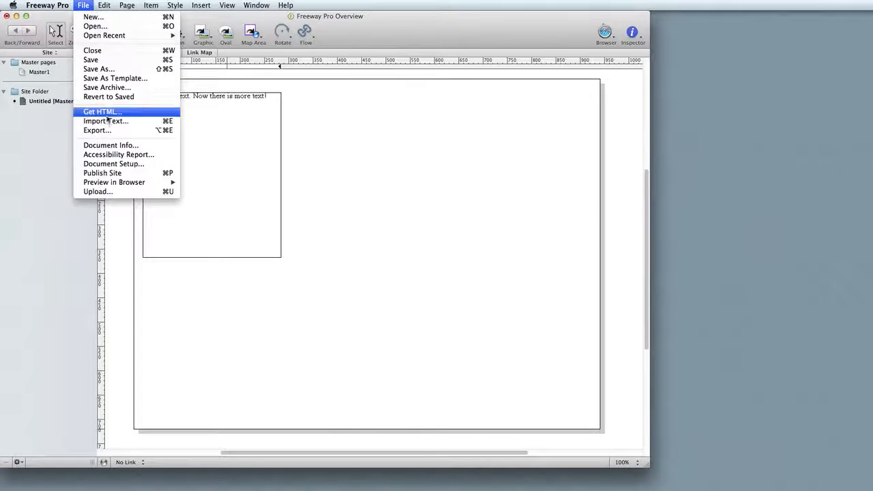
click(106, 122)
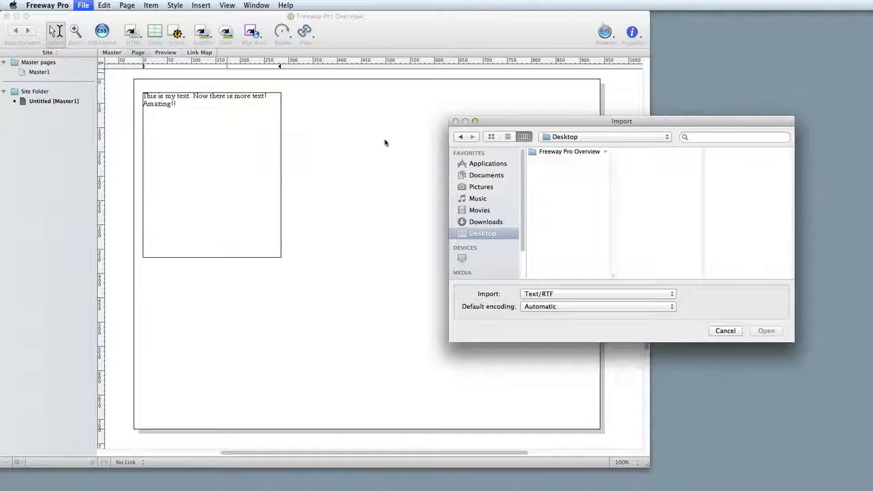
click(571, 153)
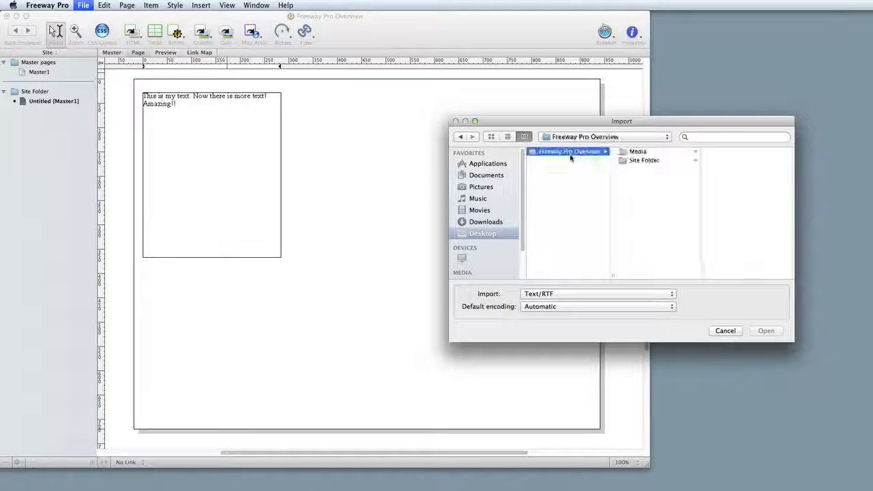
click(637, 153)
click(728, 171)
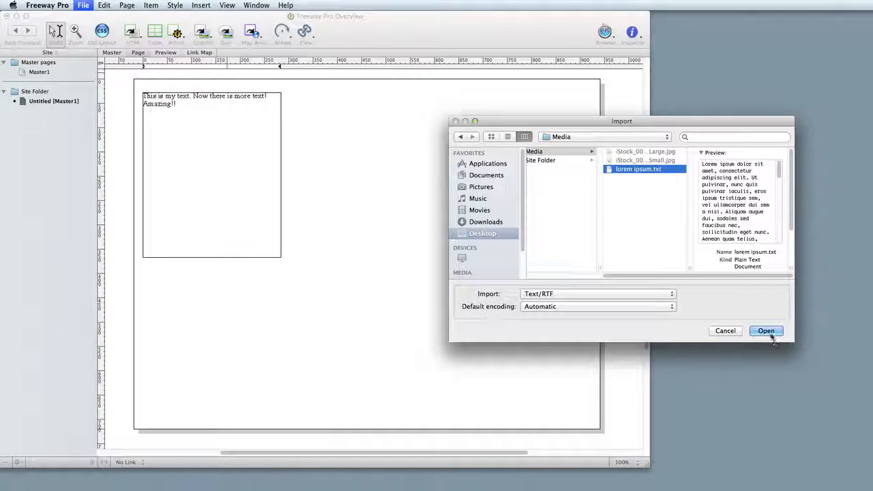
click(767, 331)
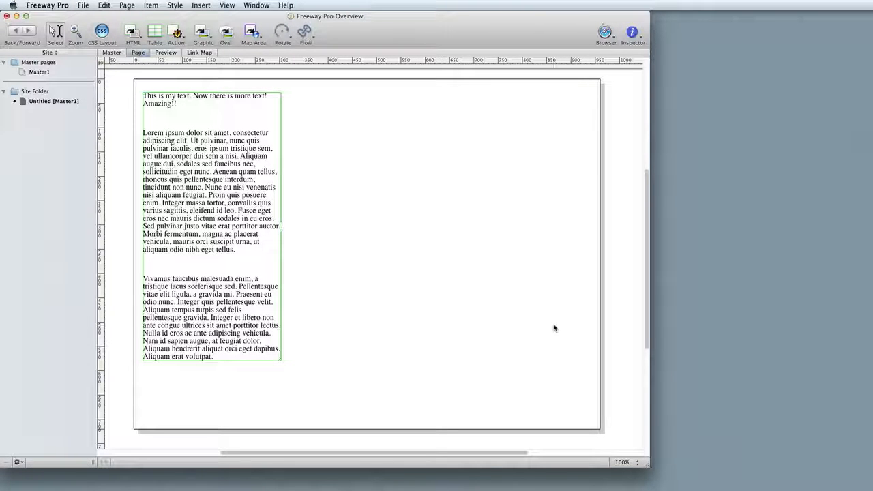
click(202, 35)
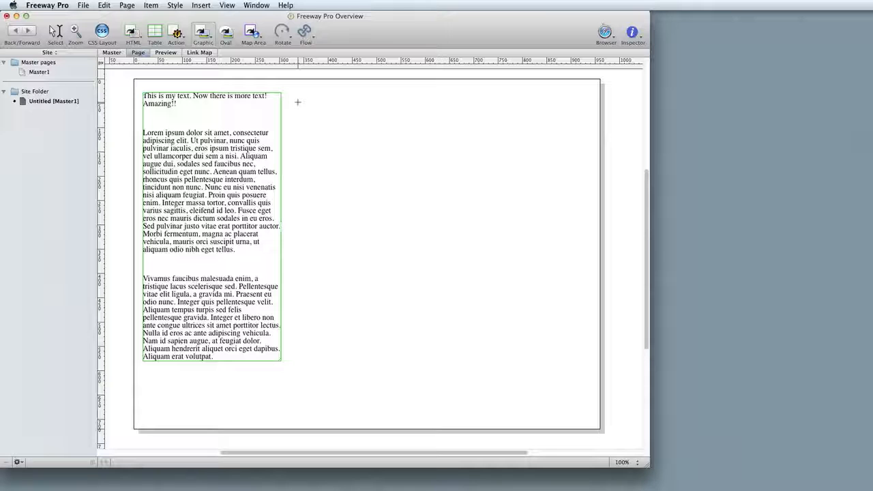
drag(292, 95, 588, 225)
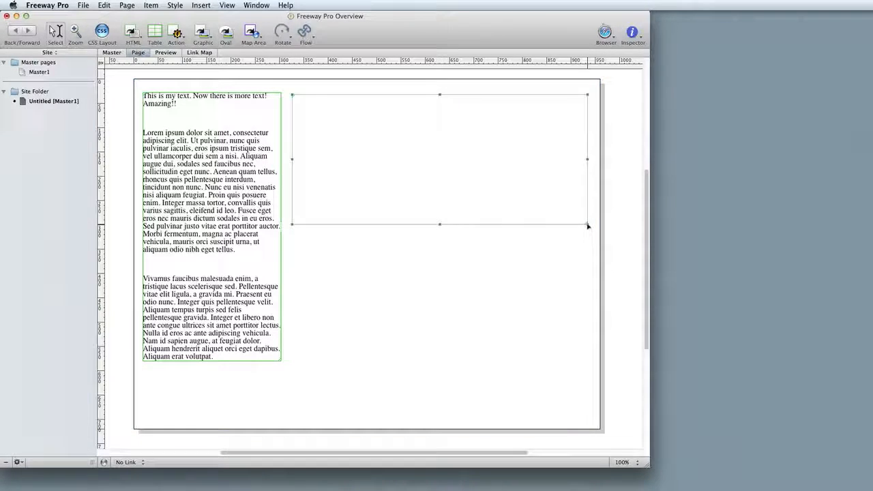
click(84, 6)
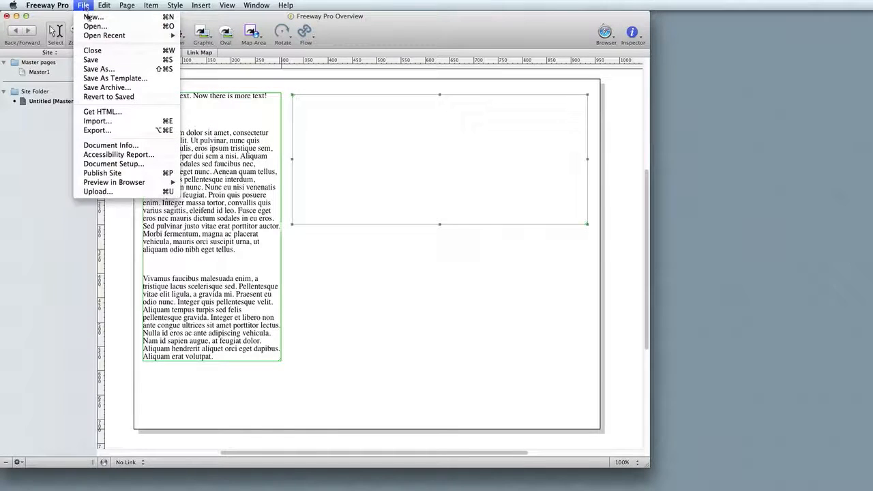
click(106, 122)
click(595, 145)
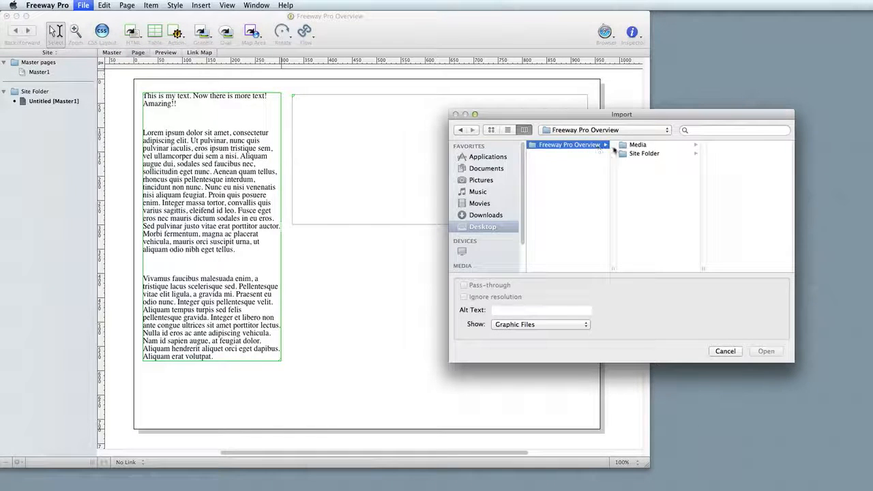
click(653, 145)
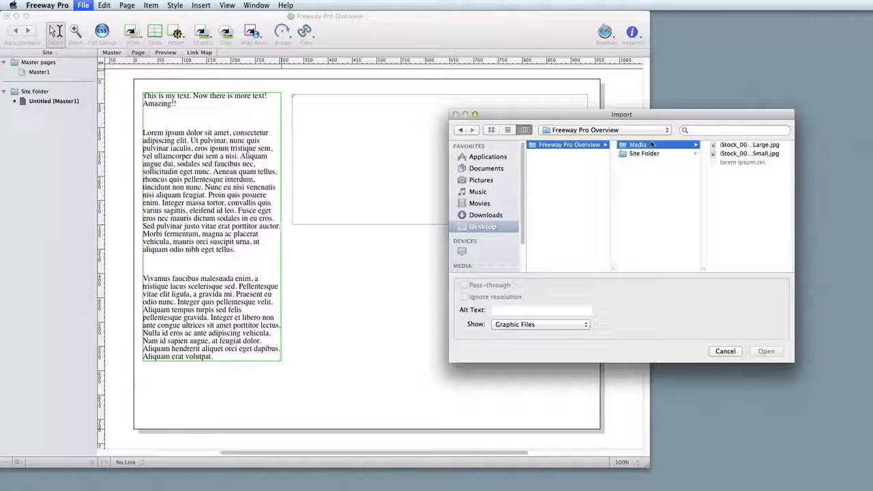
click(744, 145)
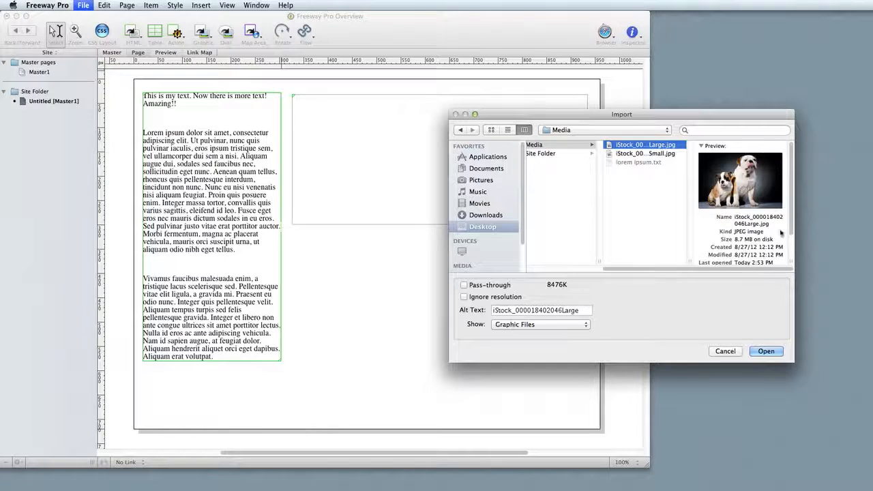
click(777, 353)
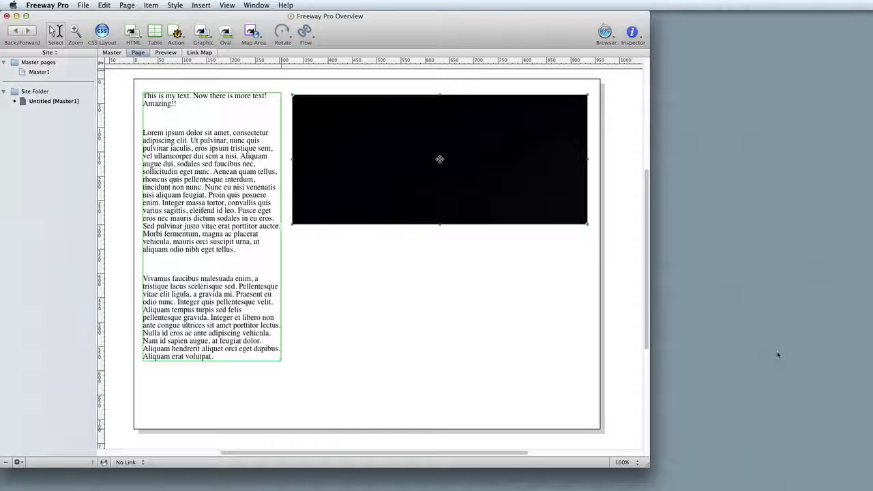
Apply Scale and Pad to the imported photo and fit its box to the content.
click(151, 5)
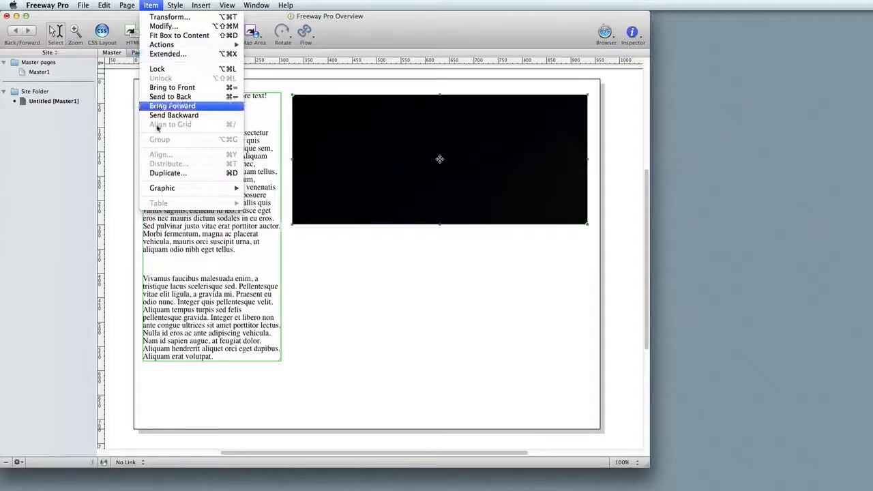
mouse_move(164, 188)
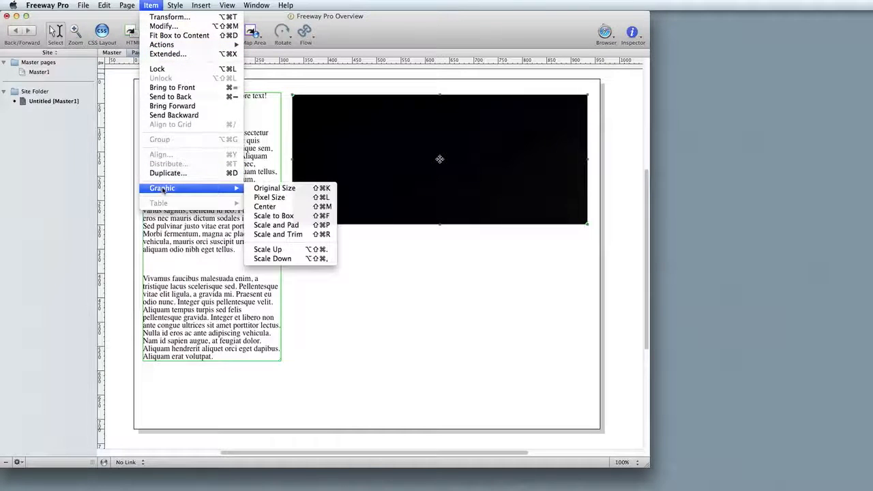
click(293, 225)
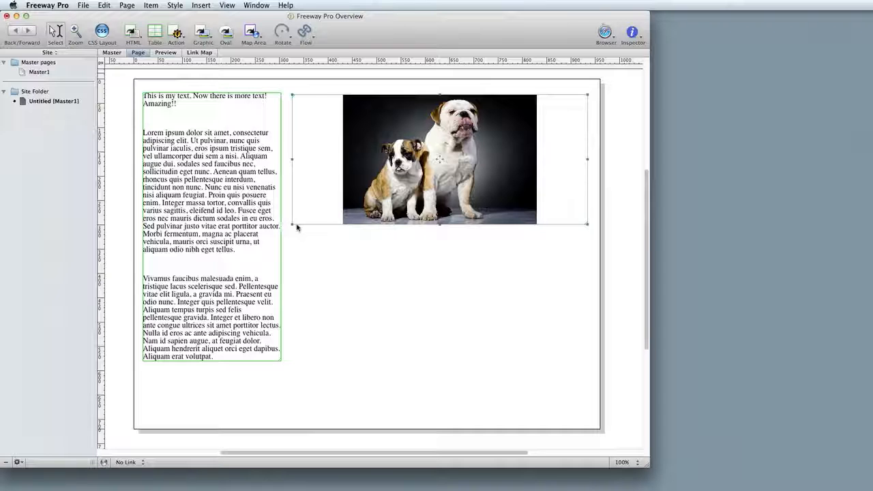
click(151, 4)
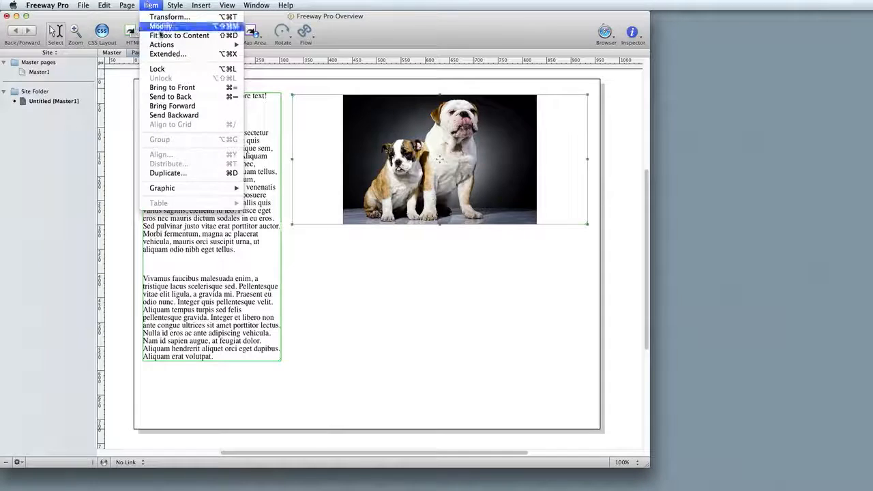
click(161, 35)
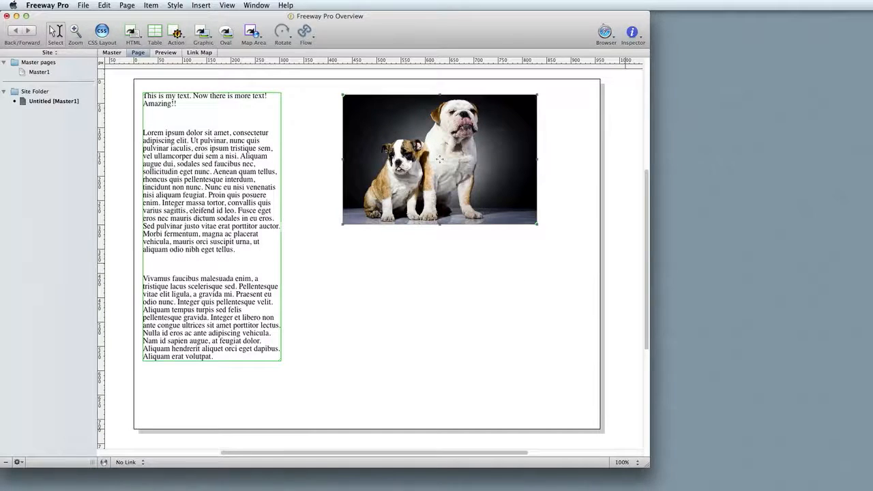
Switch to Finder and place the orchid image from the Media folder onto the page below the bulldog photo.
double_click(872, 41)
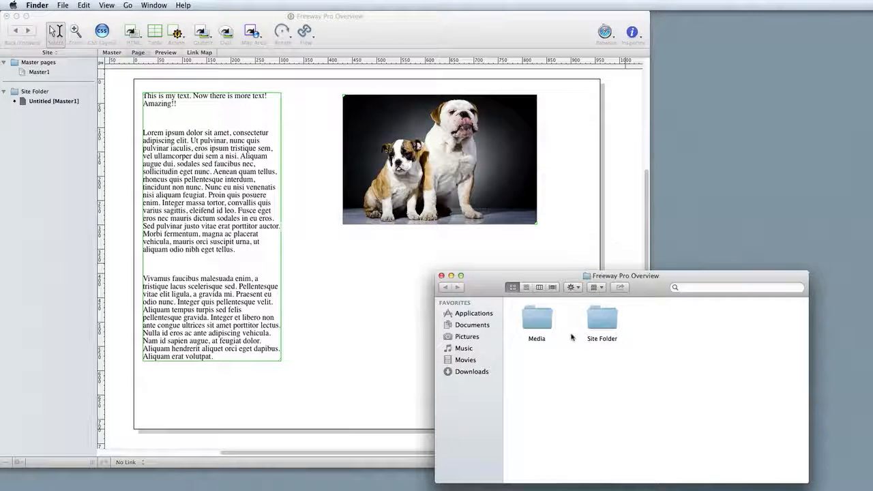
double_click(537, 319)
click(602, 318)
drag(602, 318, 371, 299)
click(441, 276)
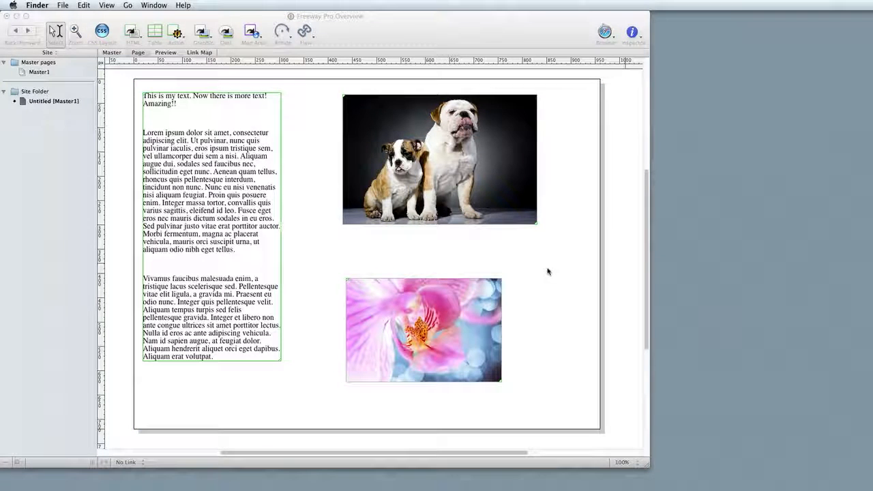
Move the orchid image up directly beneath the bulldog photo, aligning their left edges, and preview the page.
click(414, 342)
drag(391, 302, 387, 254)
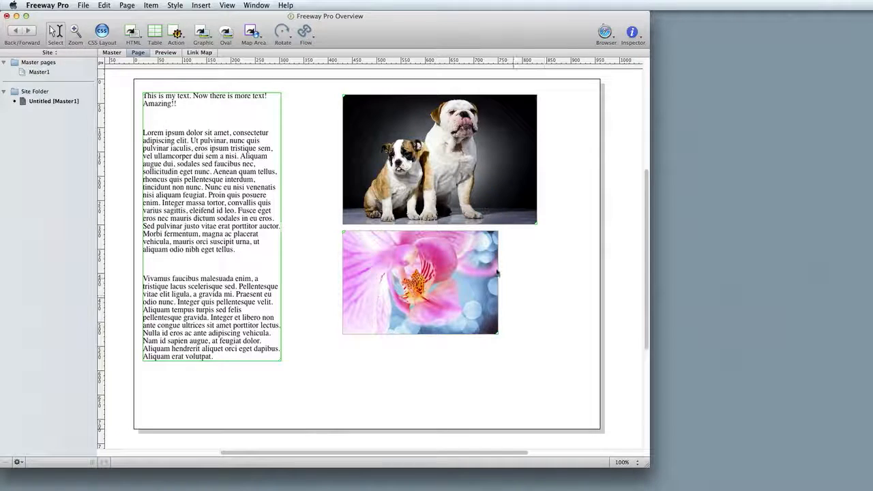
click(164, 53)
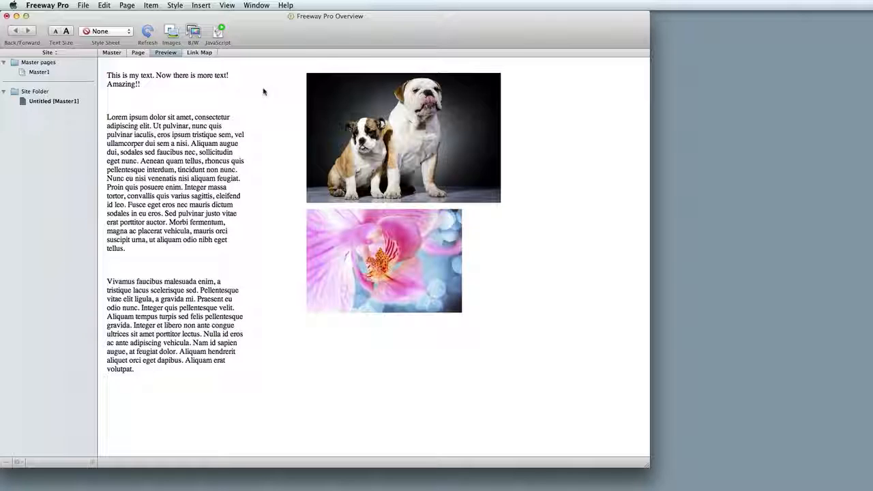
Leave the built-in preview, preview the page in Safari, and return to Freeway Pro to check the other browsers offered for previewing.
click(138, 53)
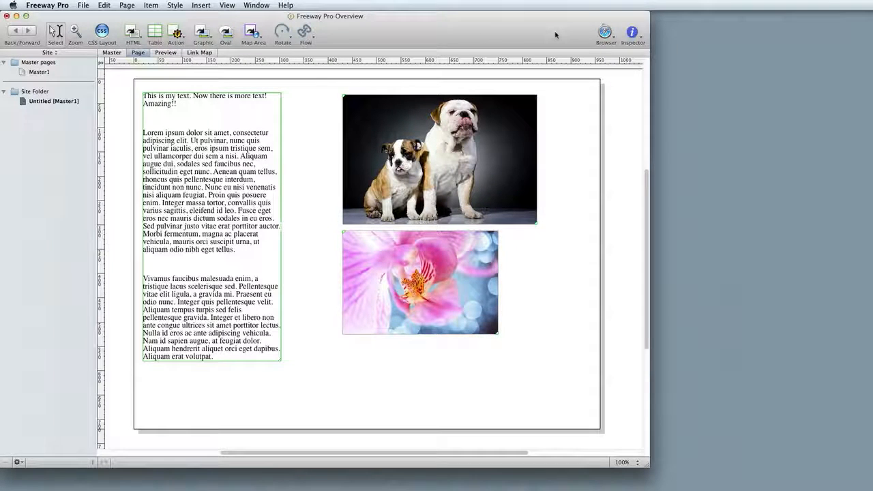
click(606, 32)
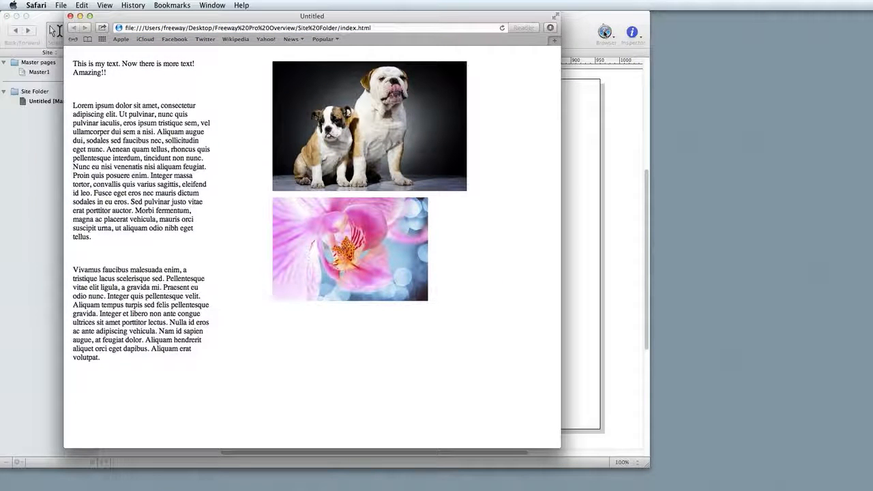
click(50, 27)
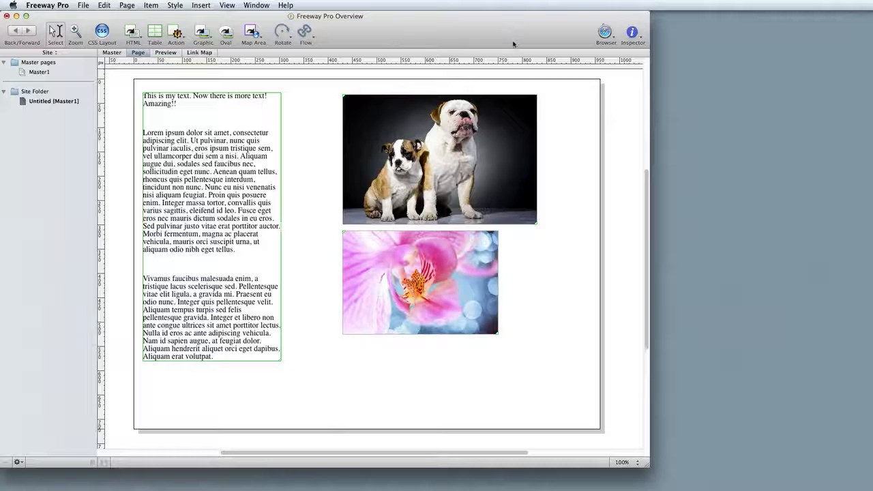
click(606, 35)
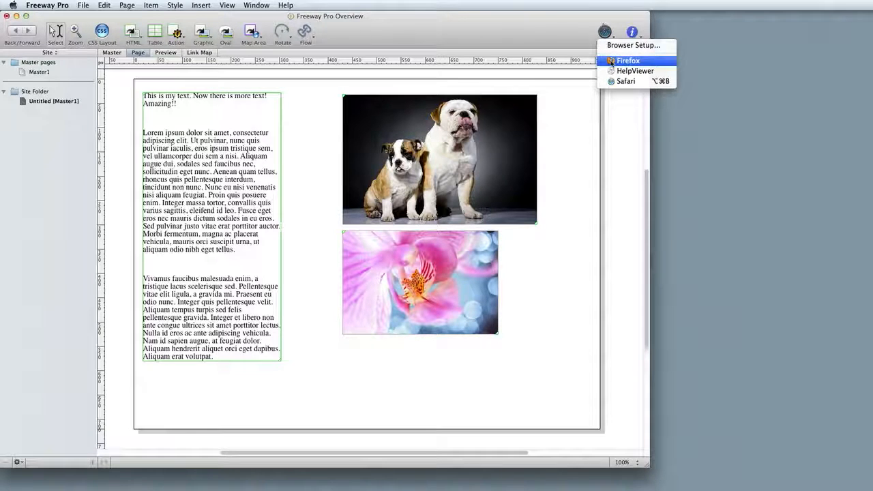
click(611, 62)
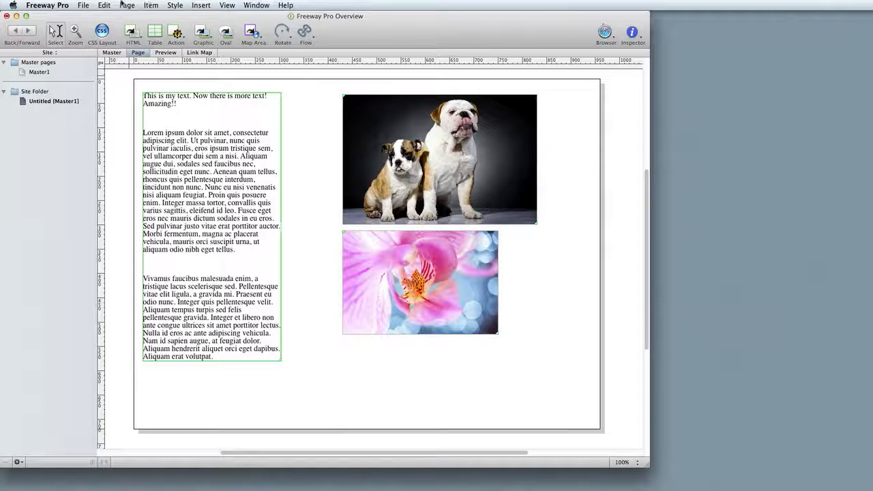
Examine the site's FTP upload settings and dismiss them without uploading.
click(84, 5)
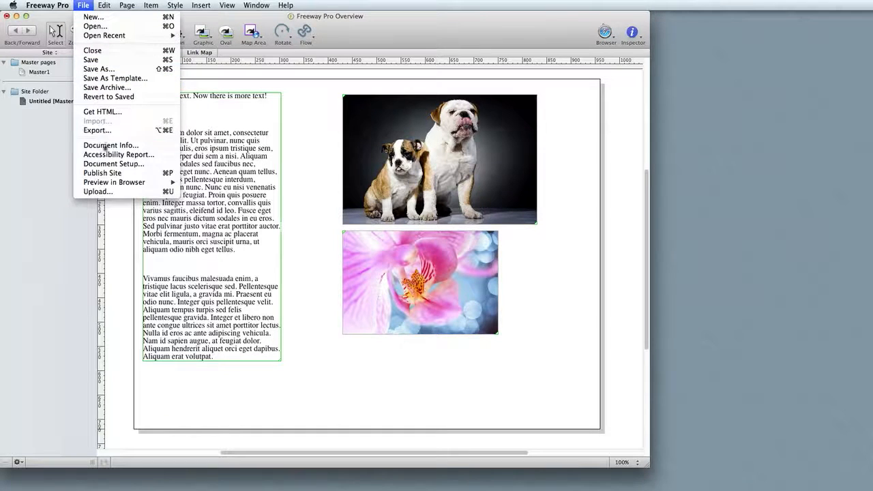
click(95, 191)
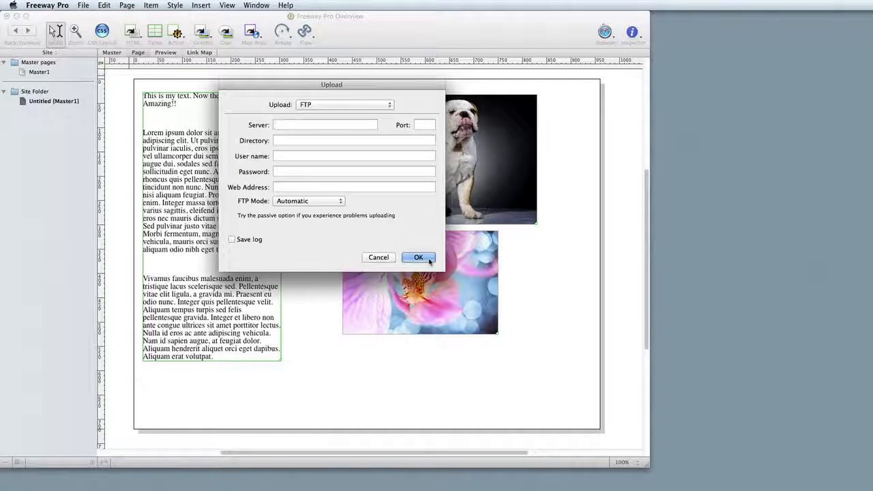
click(379, 258)
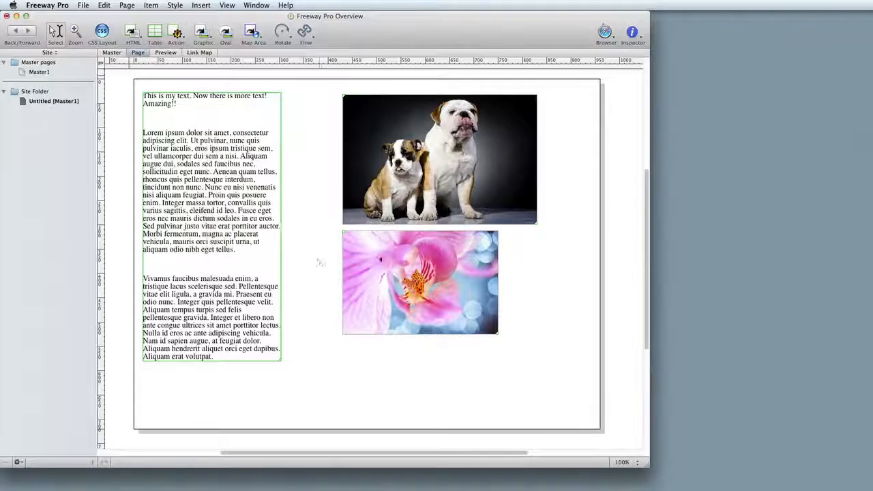